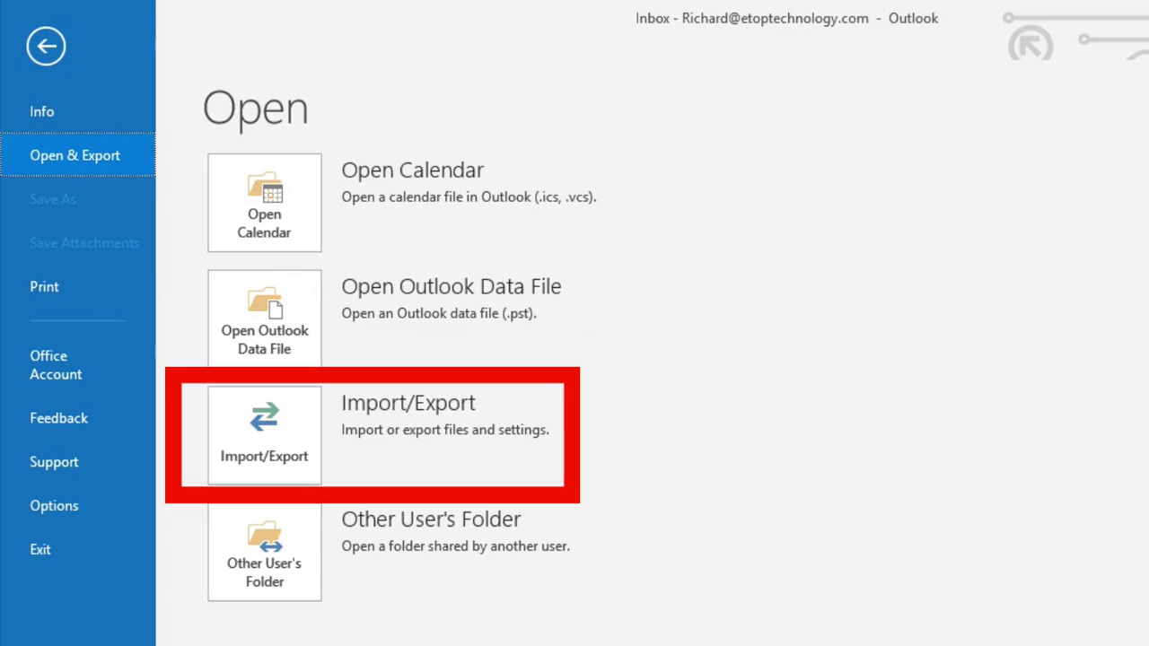
Start an Import/Export wizard export to a Comma Separated Values file.
click(264, 435)
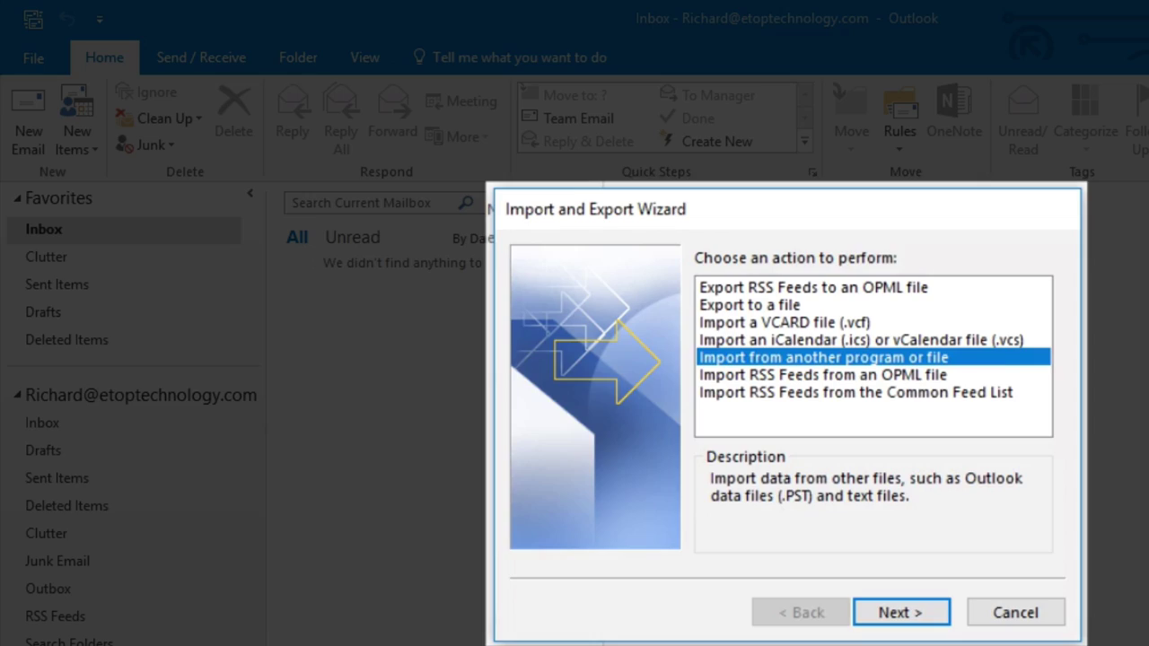
key(Up)
key(Up)
key(Up)
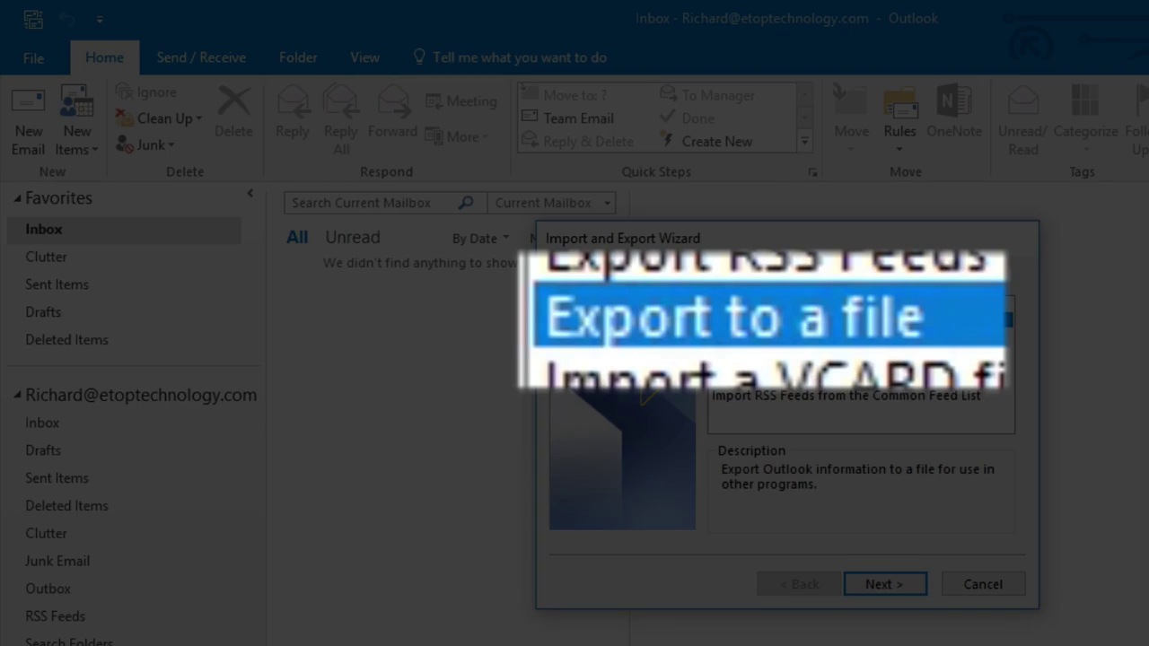
key(Return)
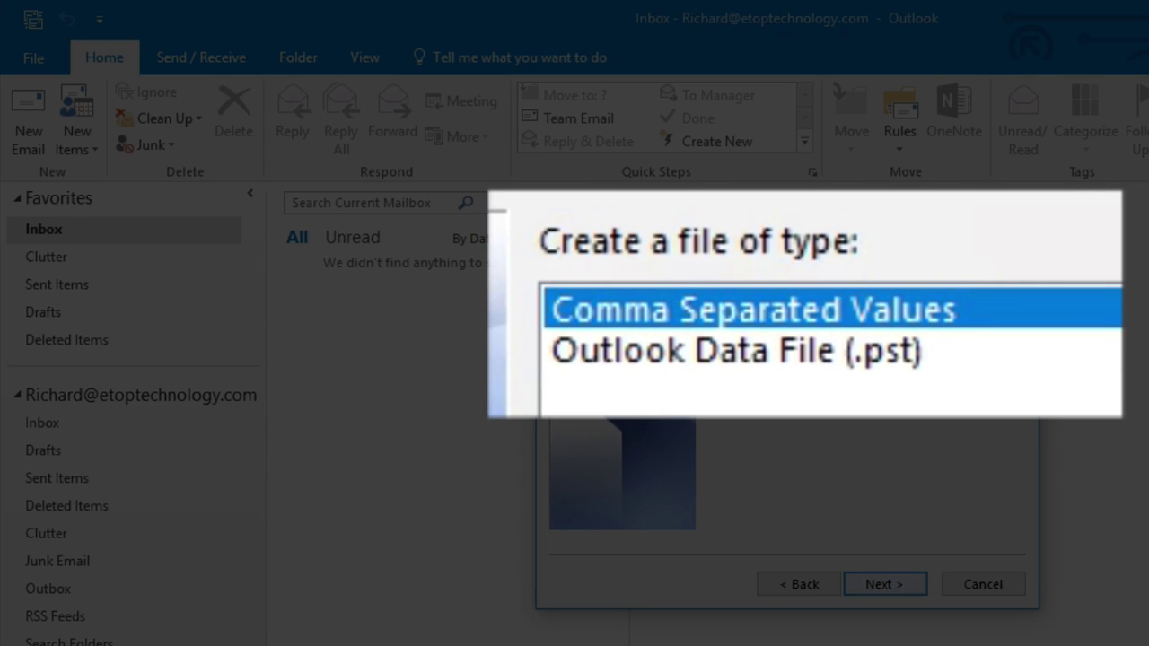
key(Down)
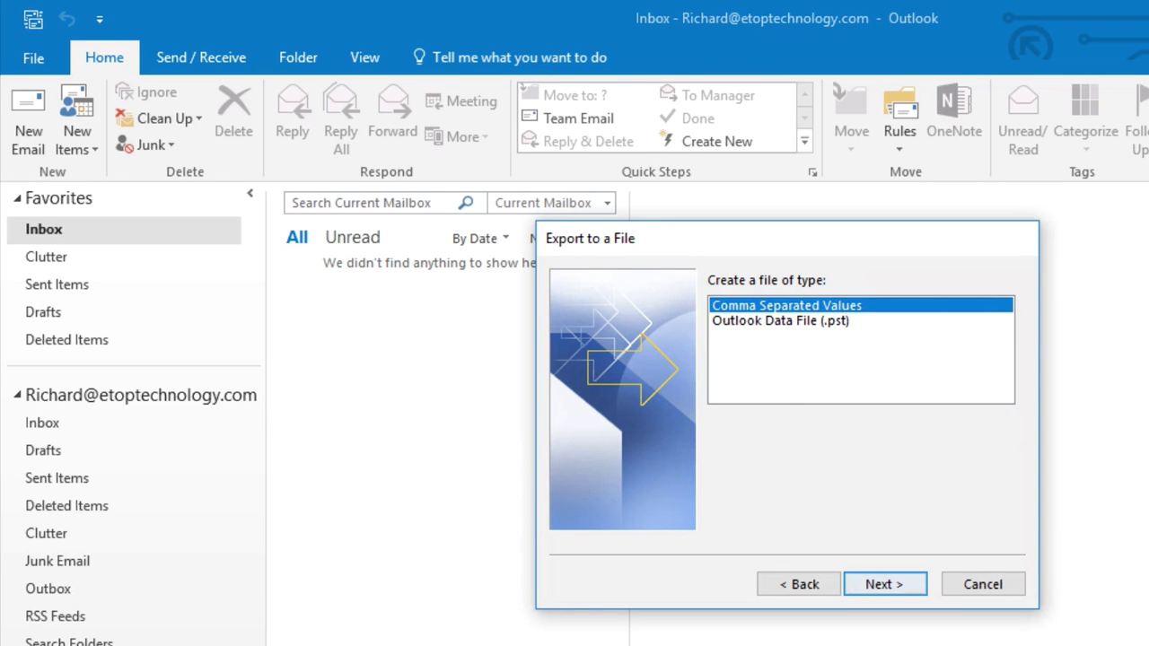
key(Return)
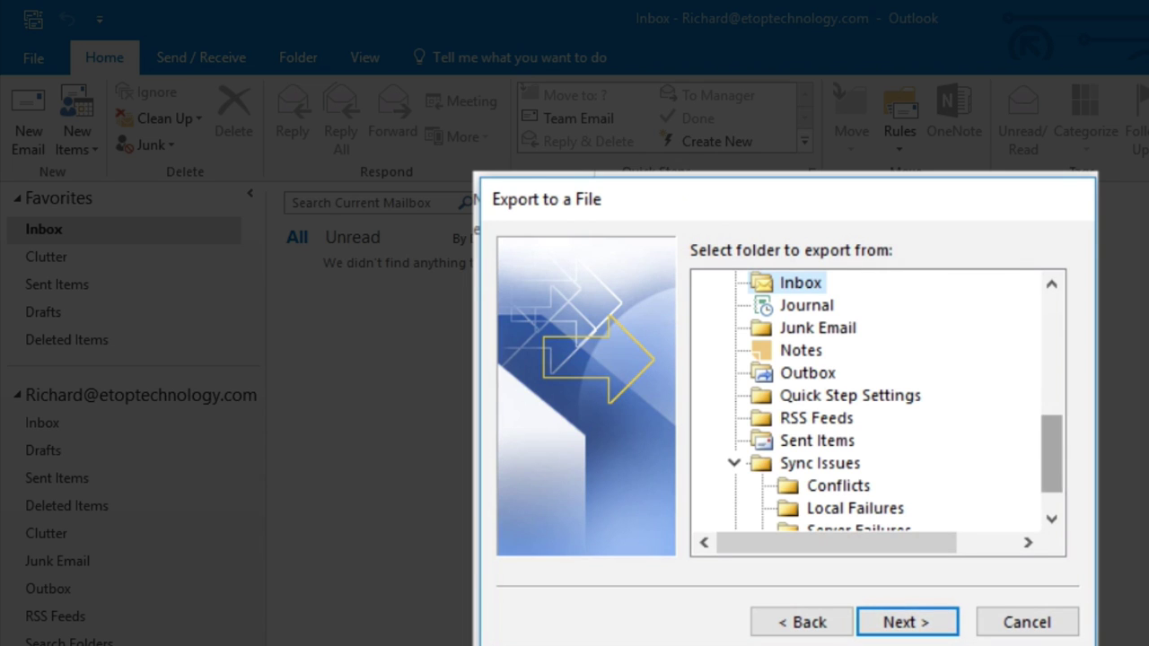
Choose the Contacts folder and finish exporting it to Desktop\Contact List.csv.
scroll(876, 399, up, 2)
scroll(876, 399, up, 2)
scroll(876, 399, up, 1)
scroll(877, 399, up, 1)
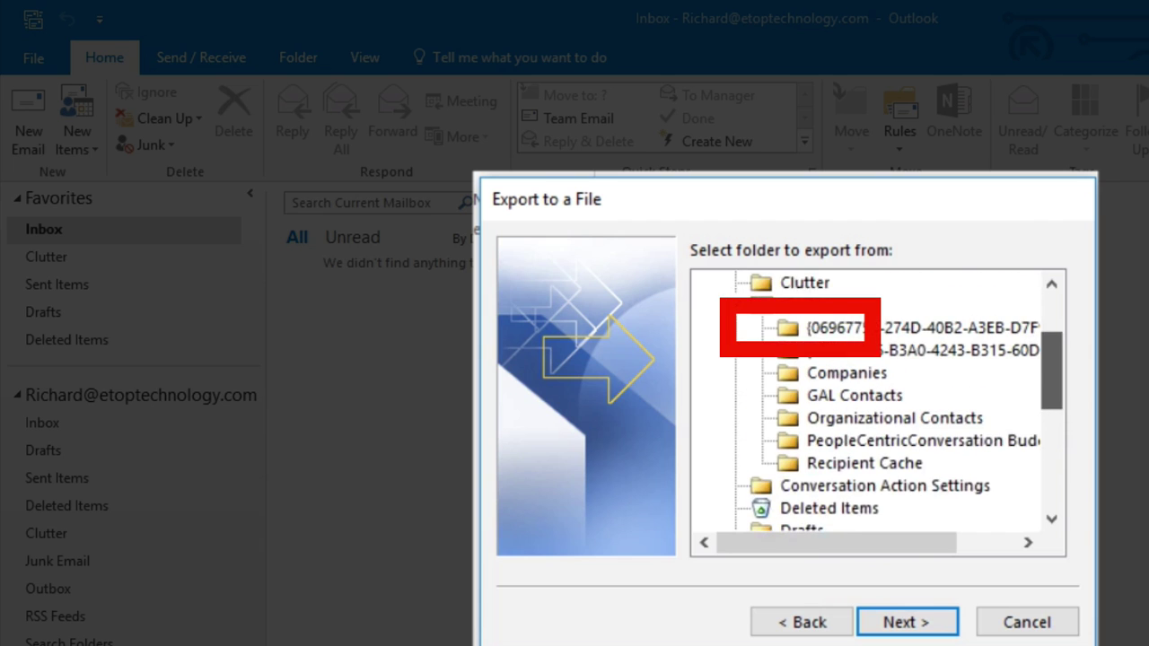
scroll(876, 399, up, 1)
click(807, 328)
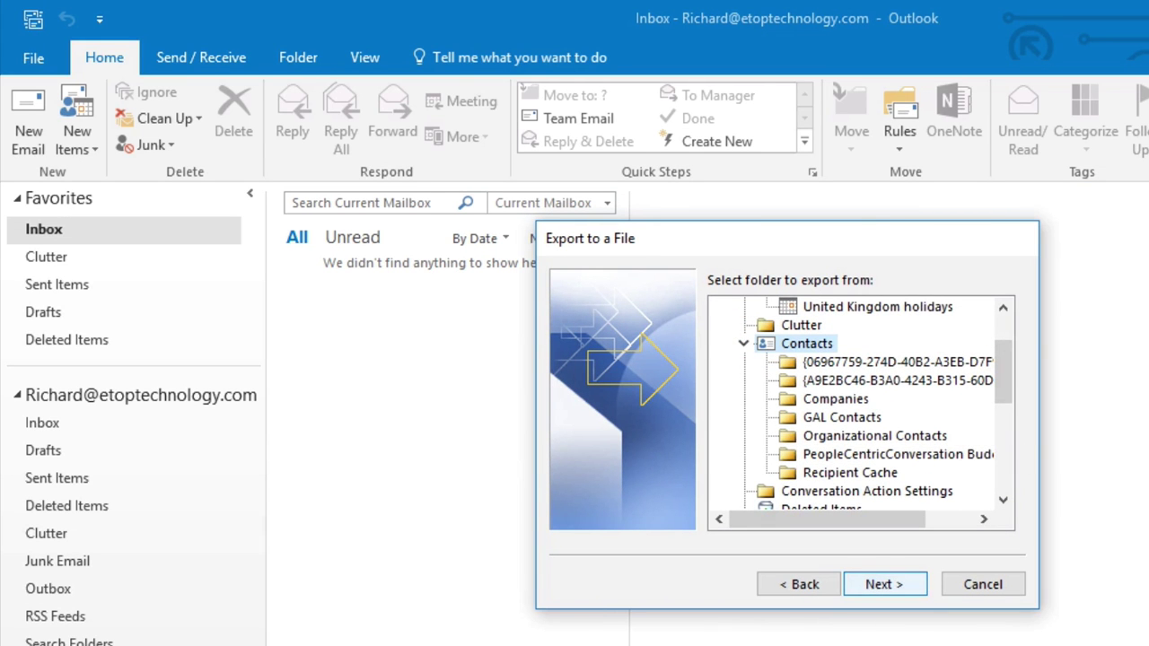
click(883, 584)
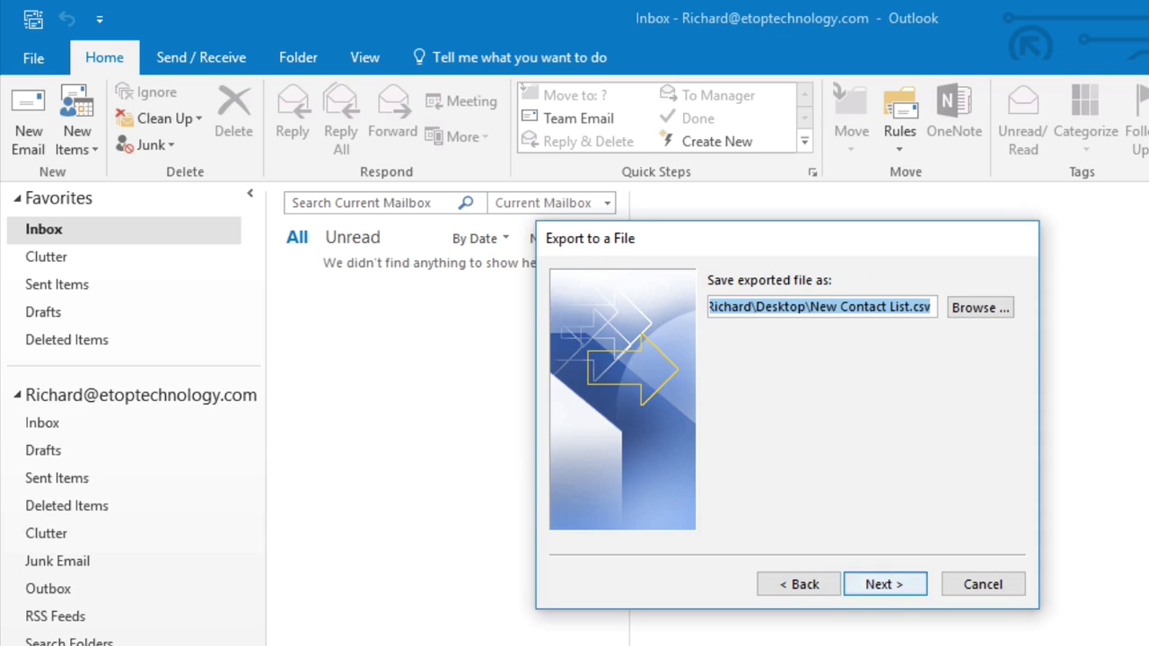
key(Tab)
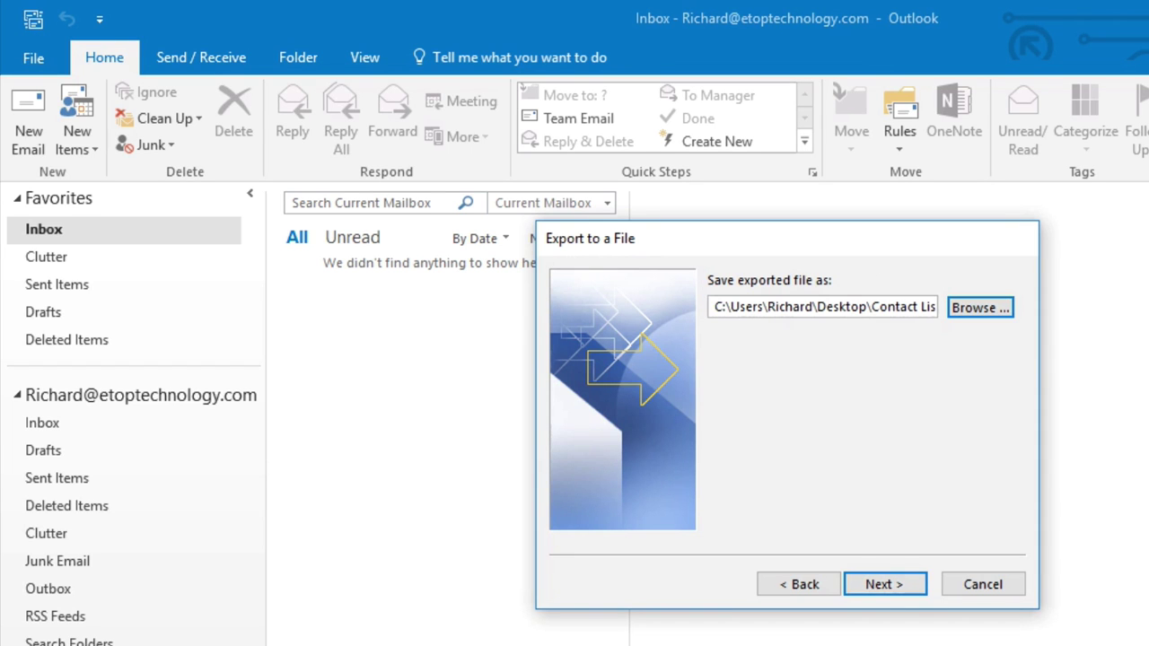
key(Return)
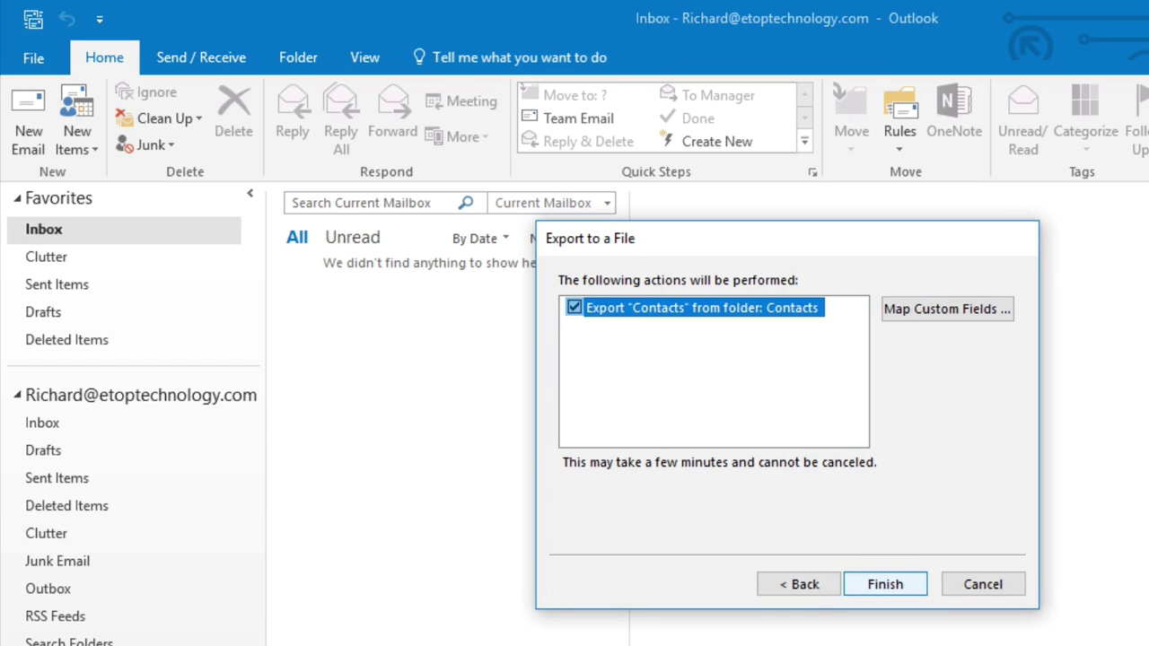
key(Return)
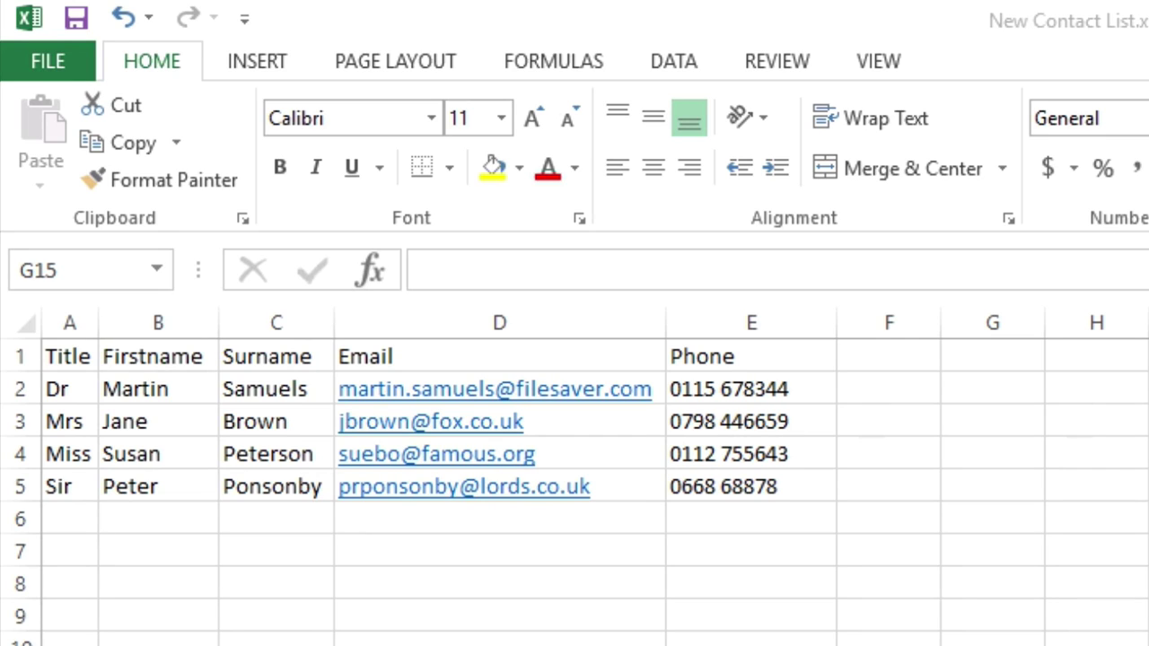
Make the contact list's header row bold.
key(ctrl+Home)
key(shift+space)
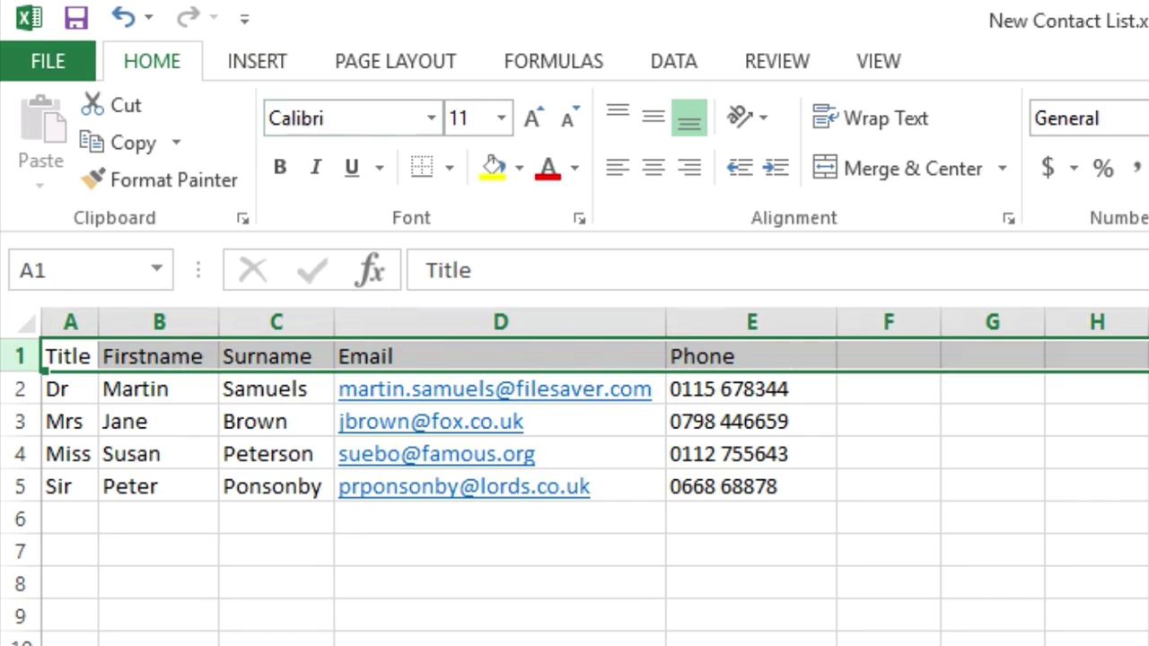
click(279, 168)
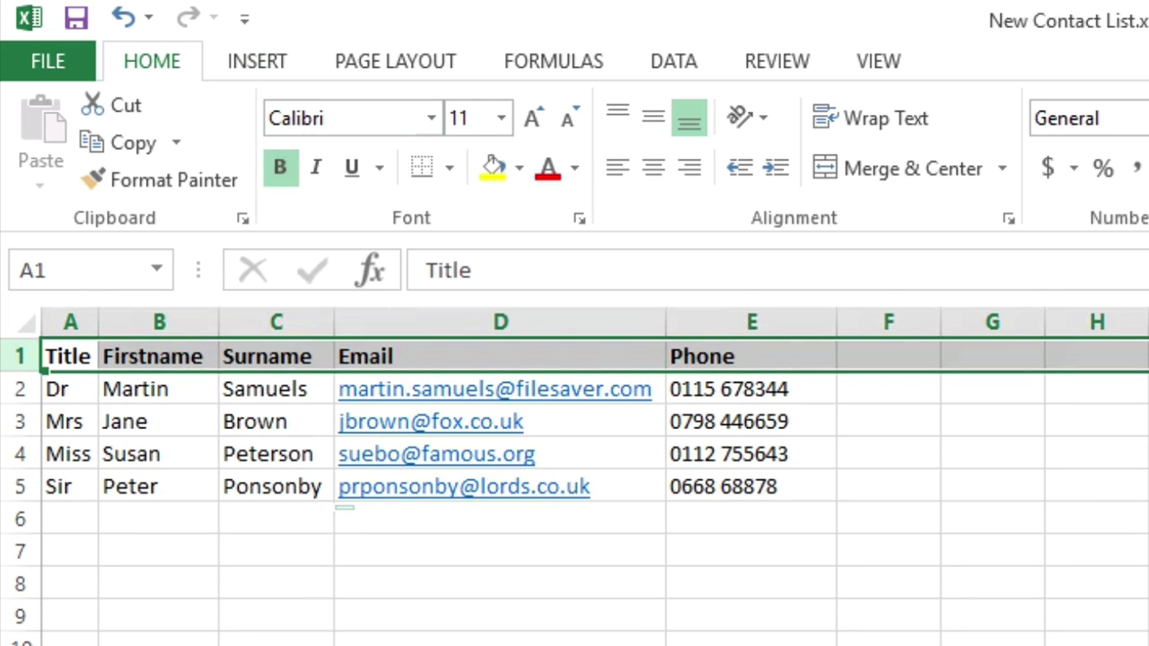
click(499, 639)
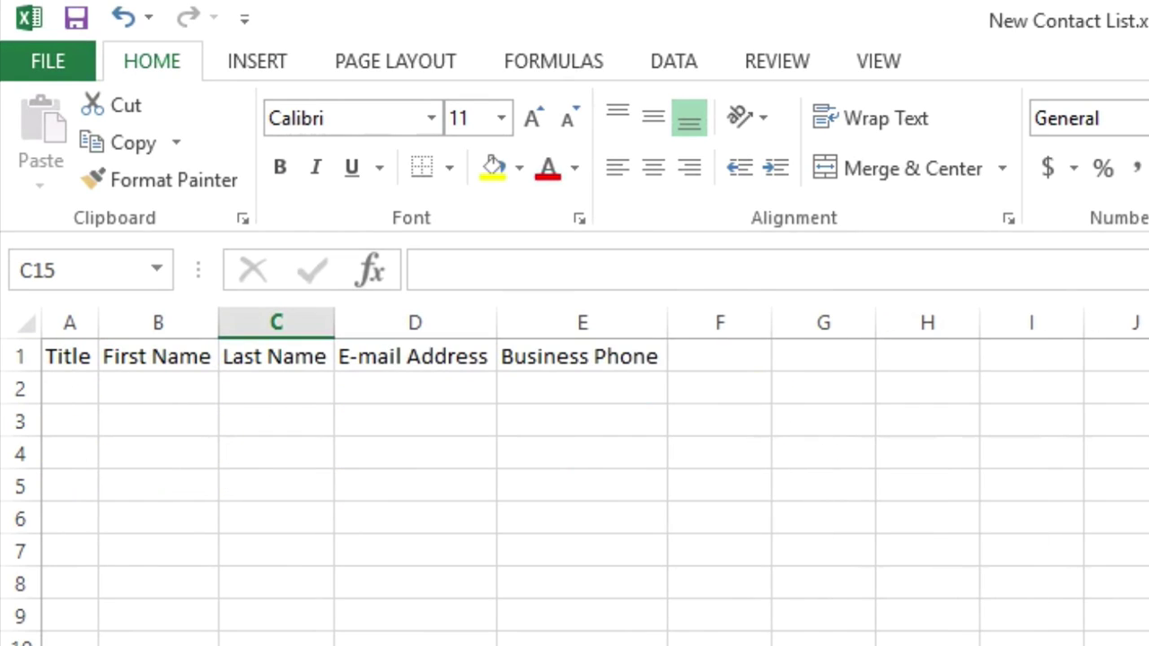
Paste the Outlook field names over row 1 and save the workbook as a file.
click(19, 356)
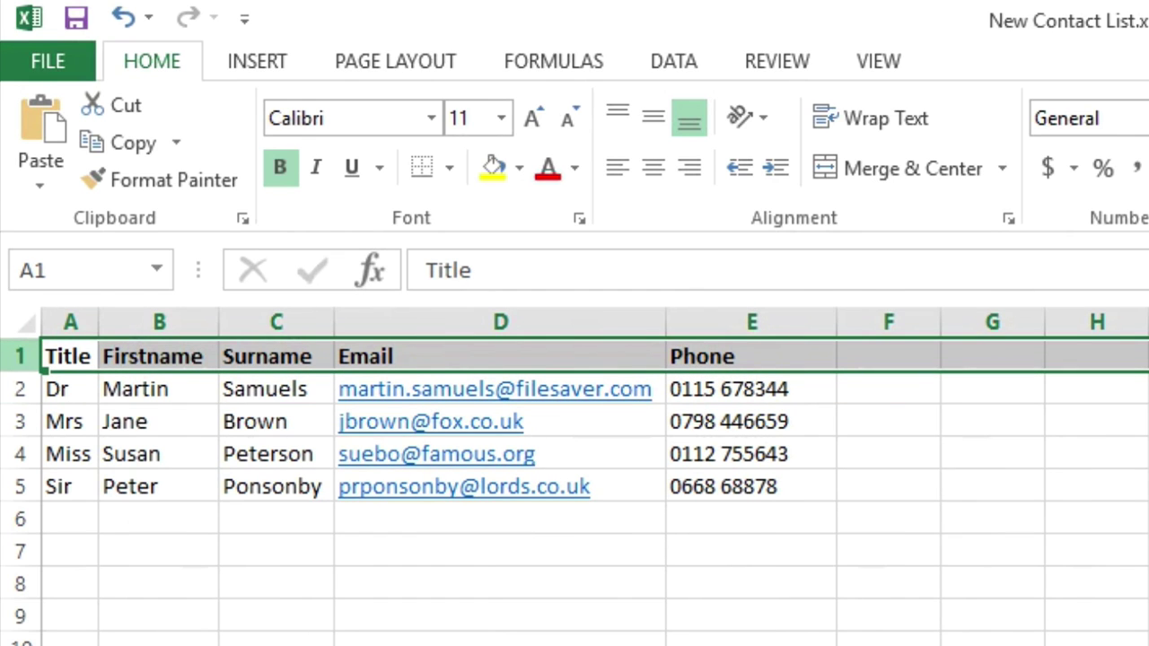
text(Title	First Name	Last Name	E-mail Address	Business Phone)
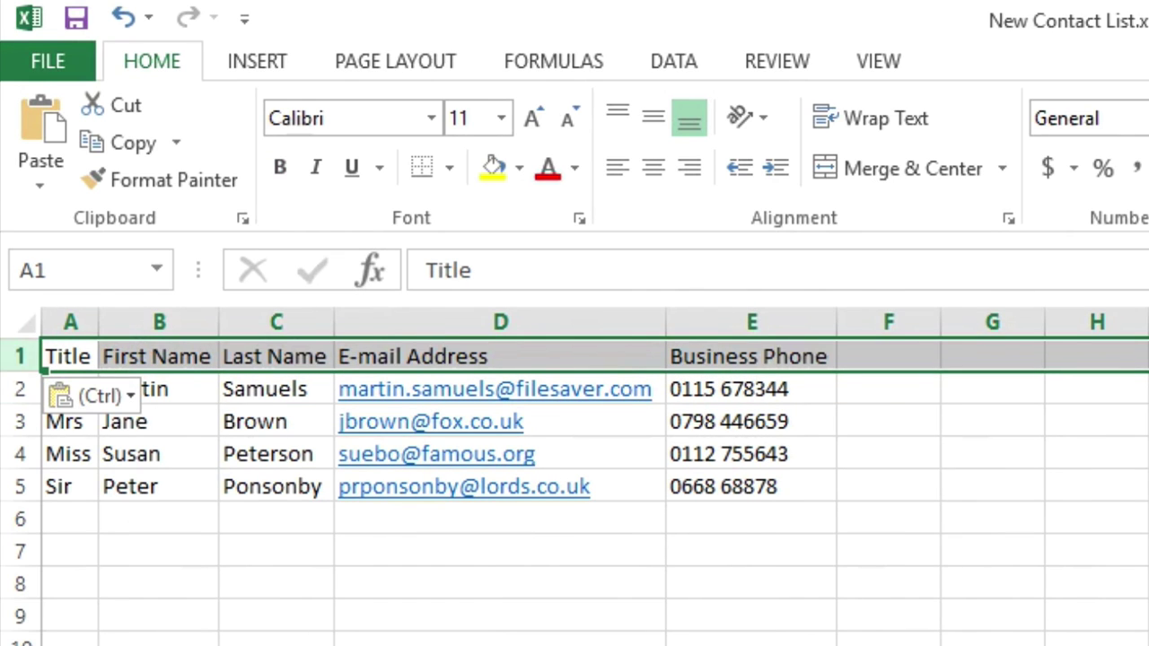
key(ctrl+End)
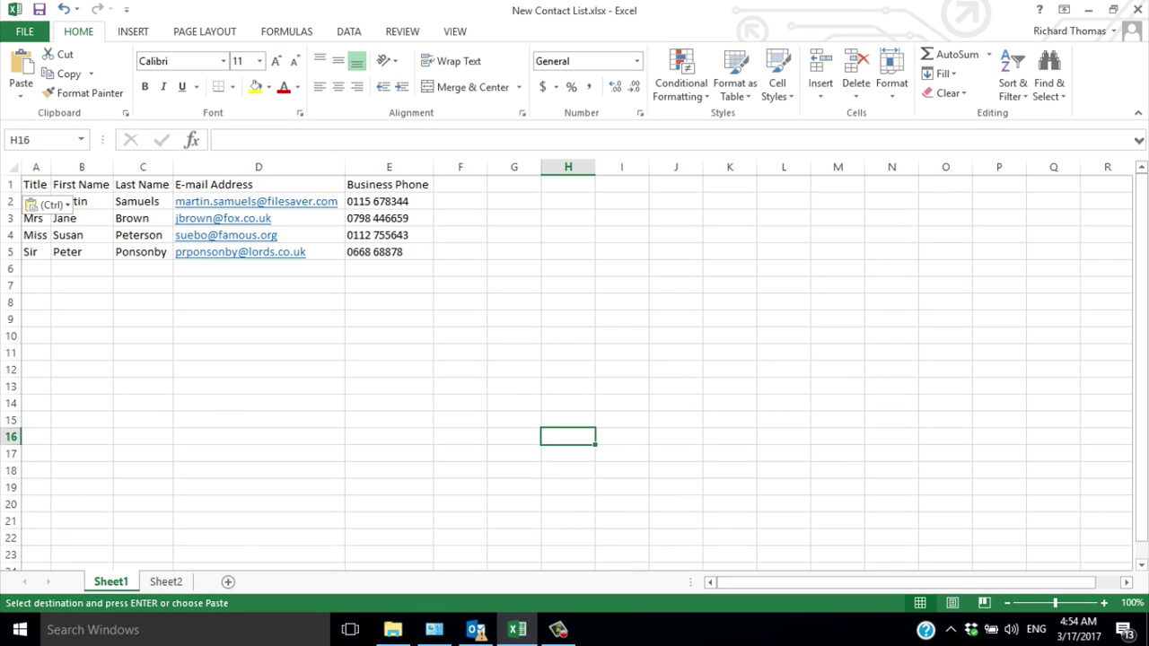
click(24, 31)
click(39, 199)
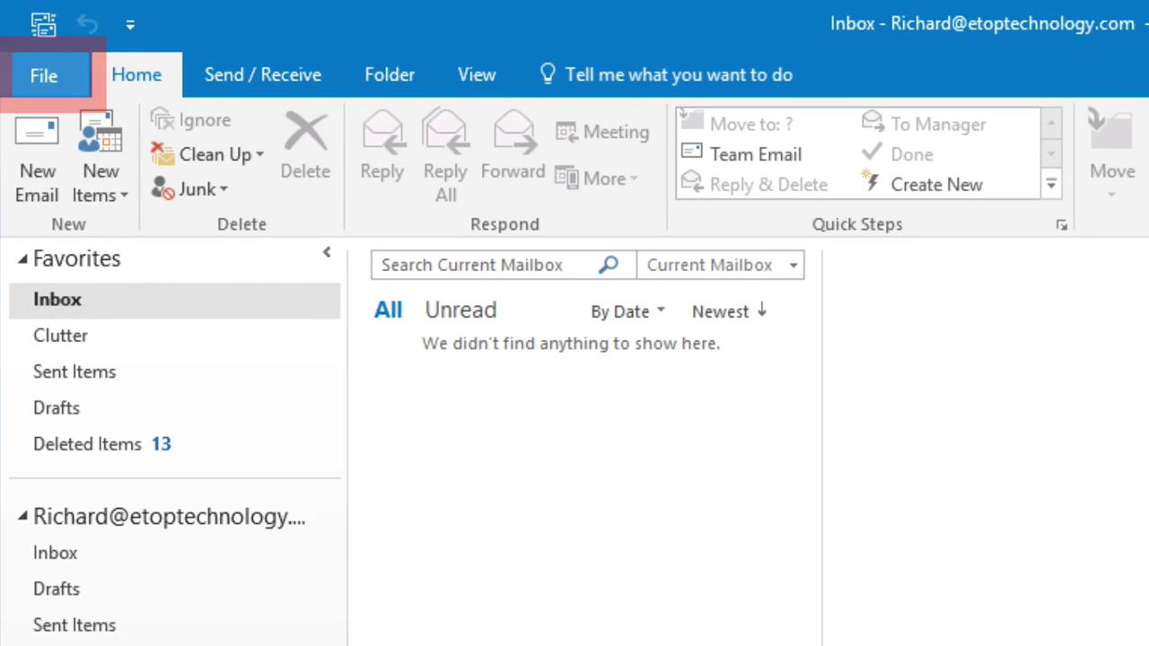
From File > Open & Export, start an Import/Export using 'Import from another program or file'.
click(44, 76)
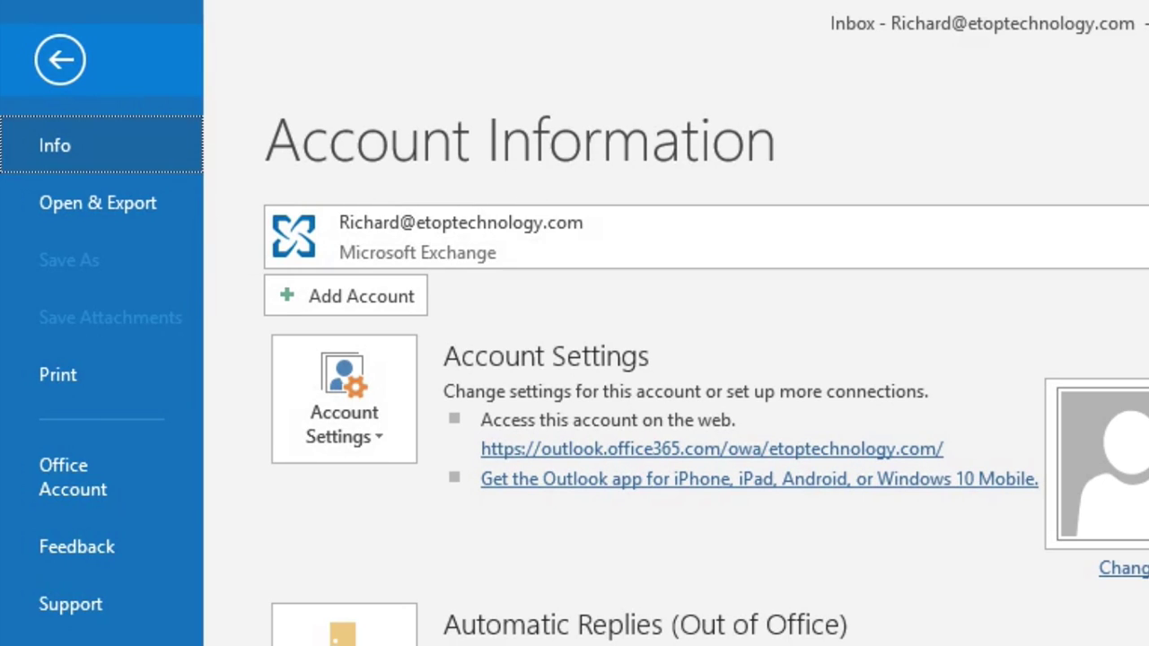
click(97, 203)
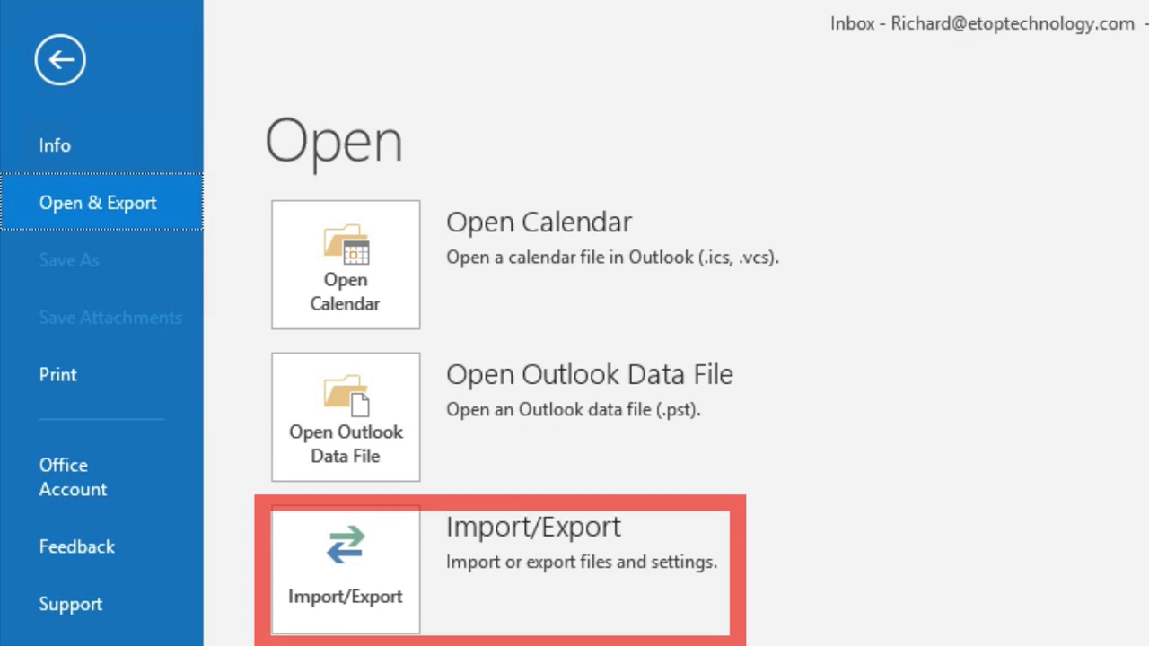
click(192, 313)
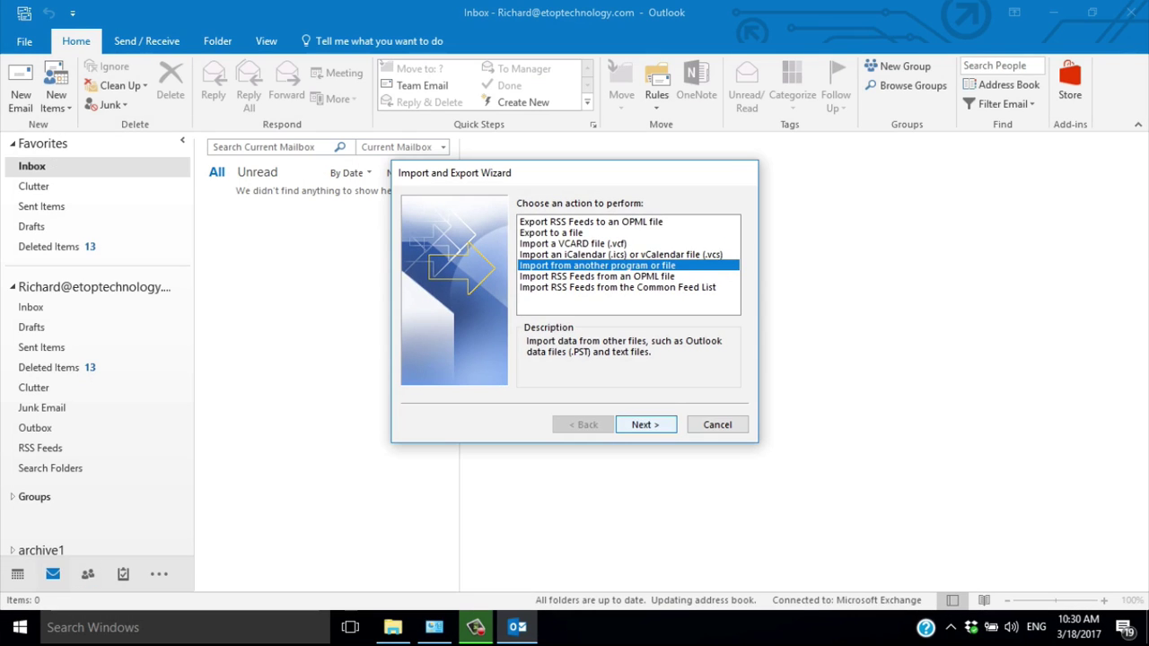
click(646, 425)
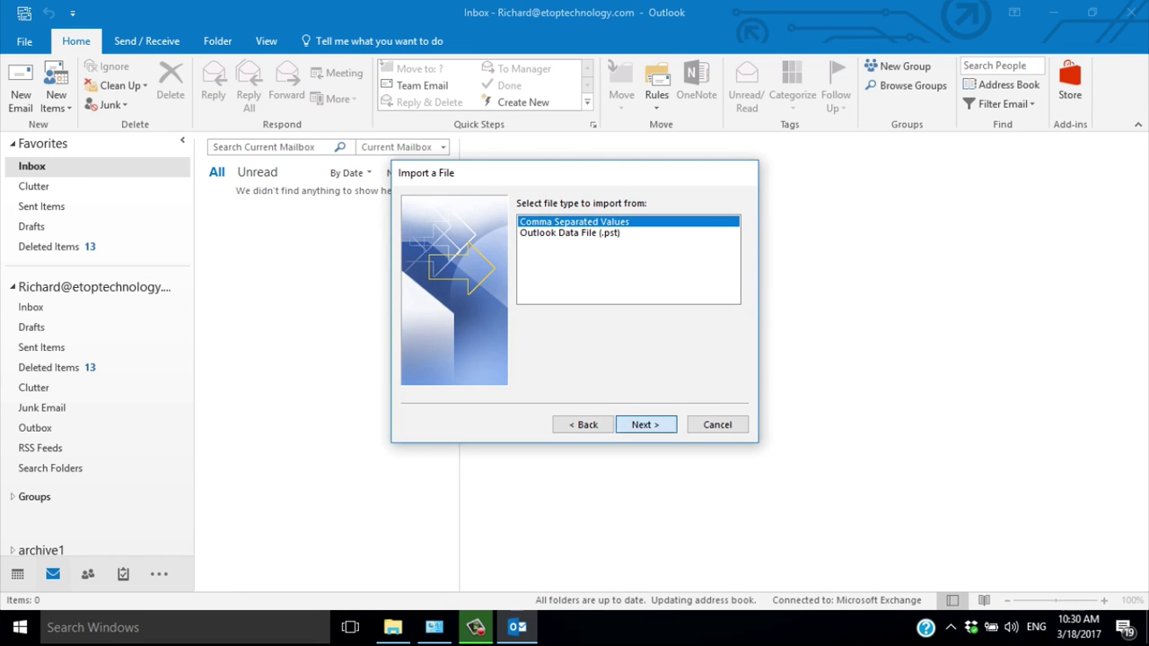
Import New Contact List.csv as Comma Separated Values into Contacts, allowing duplicates.
key(Return)
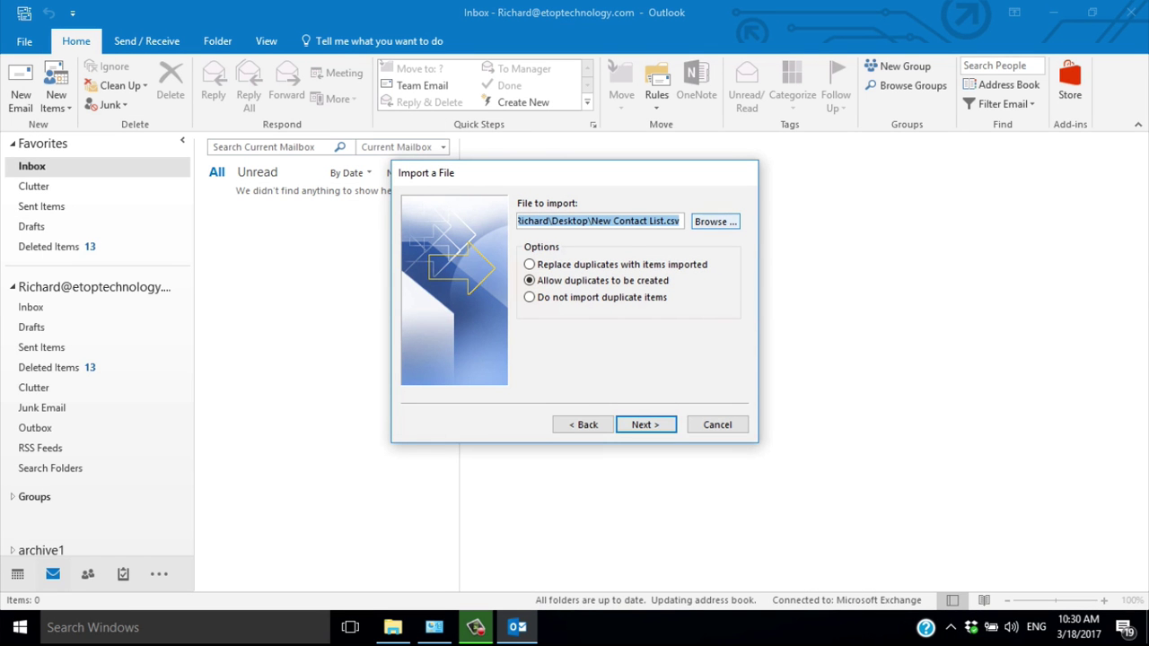
key(Tab)
key(Return)
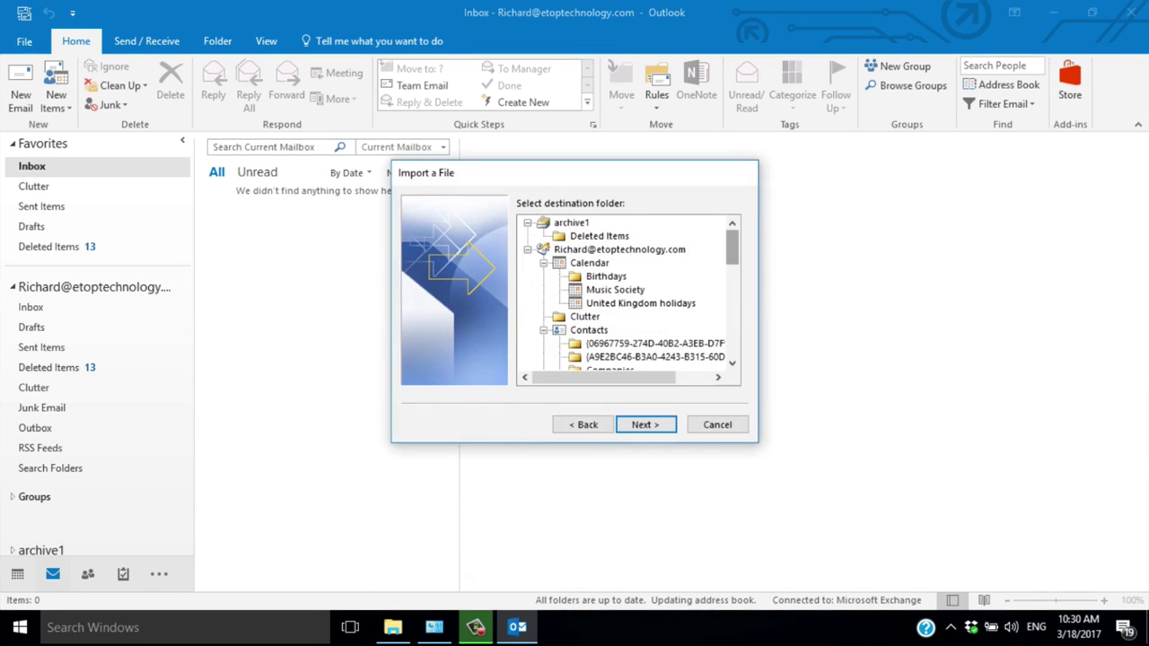
key(Down)
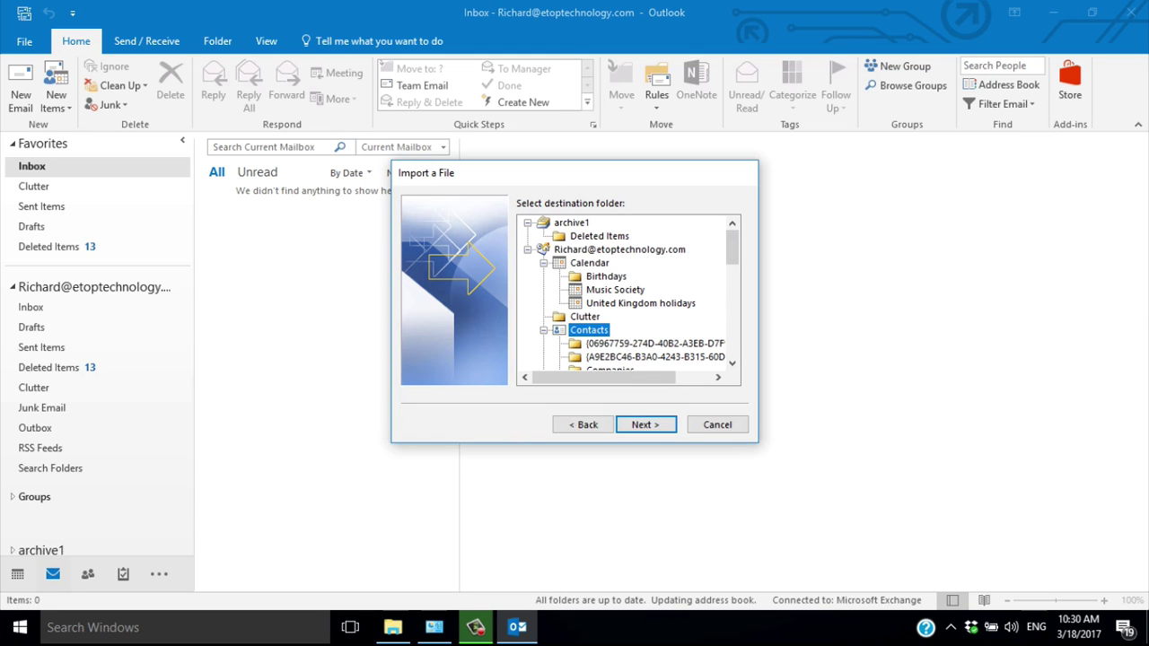
key(Tab)
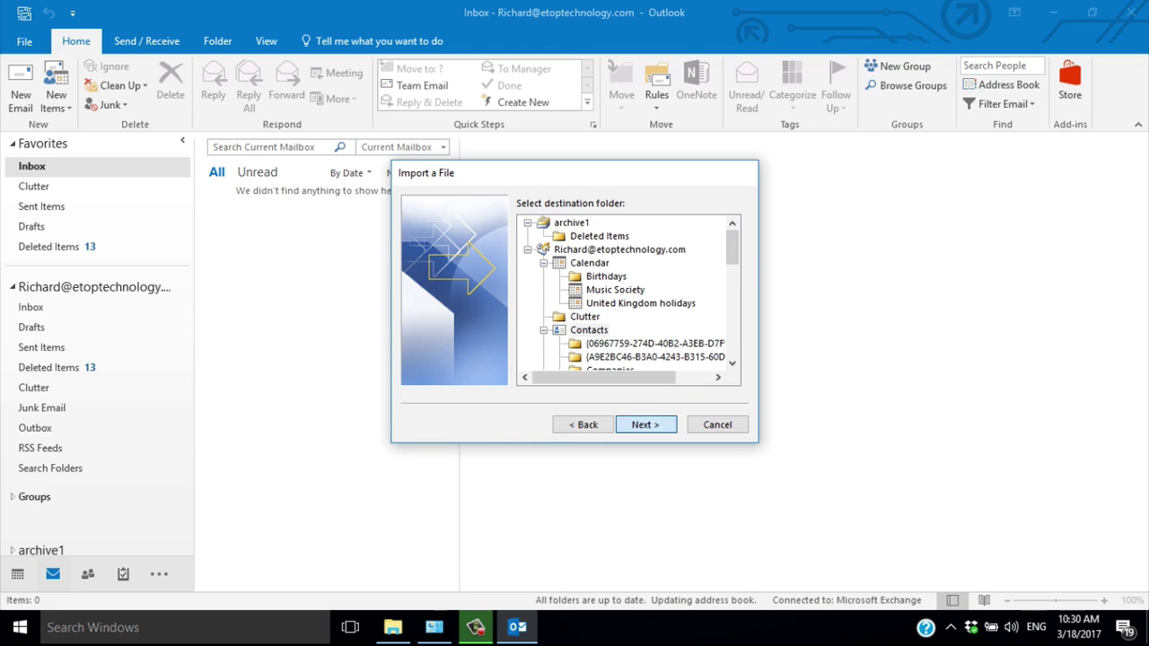
key(Return)
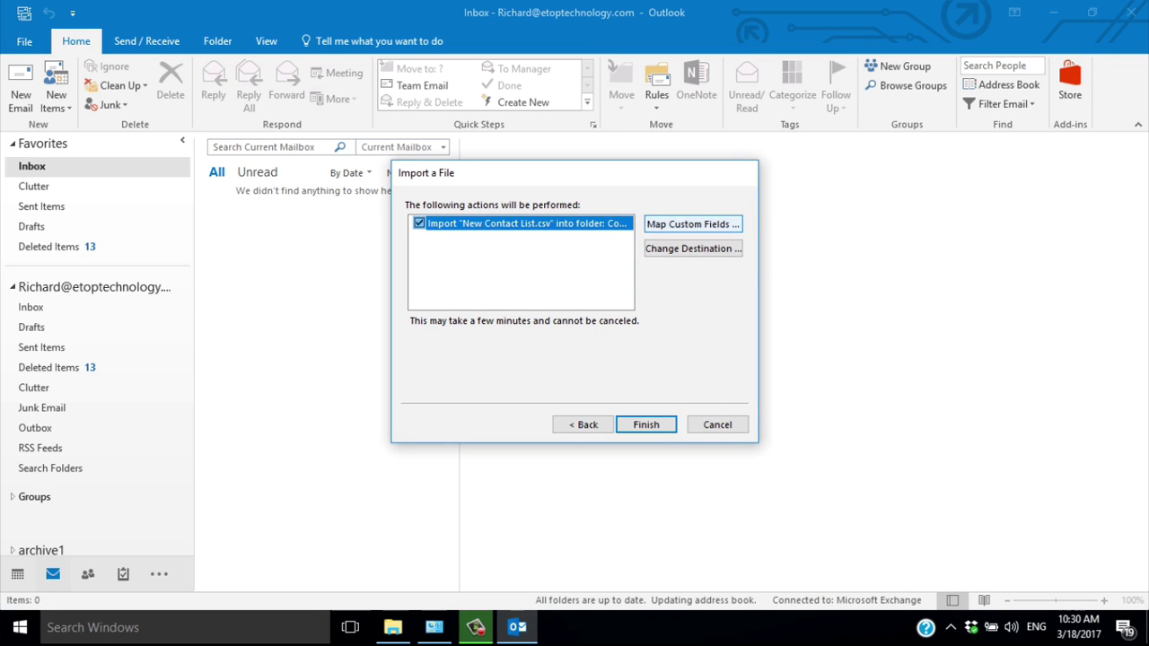
Map First Name and E-mail Address to matching Outlook contact fields and finish the import.
click(692, 224)
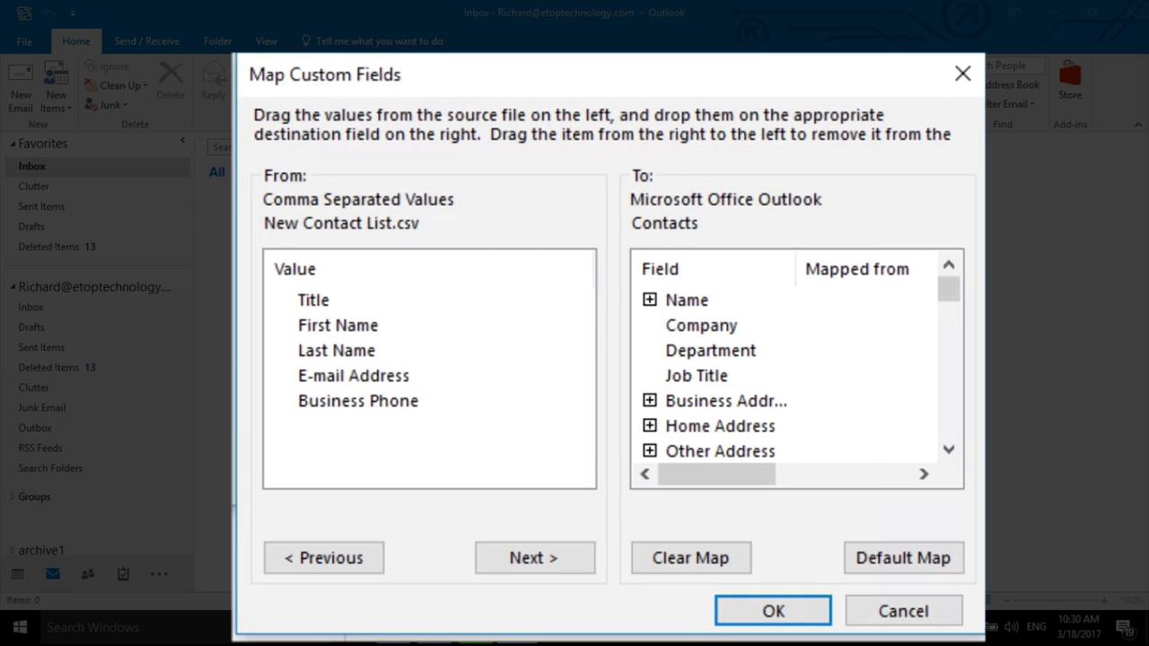
click(337, 324)
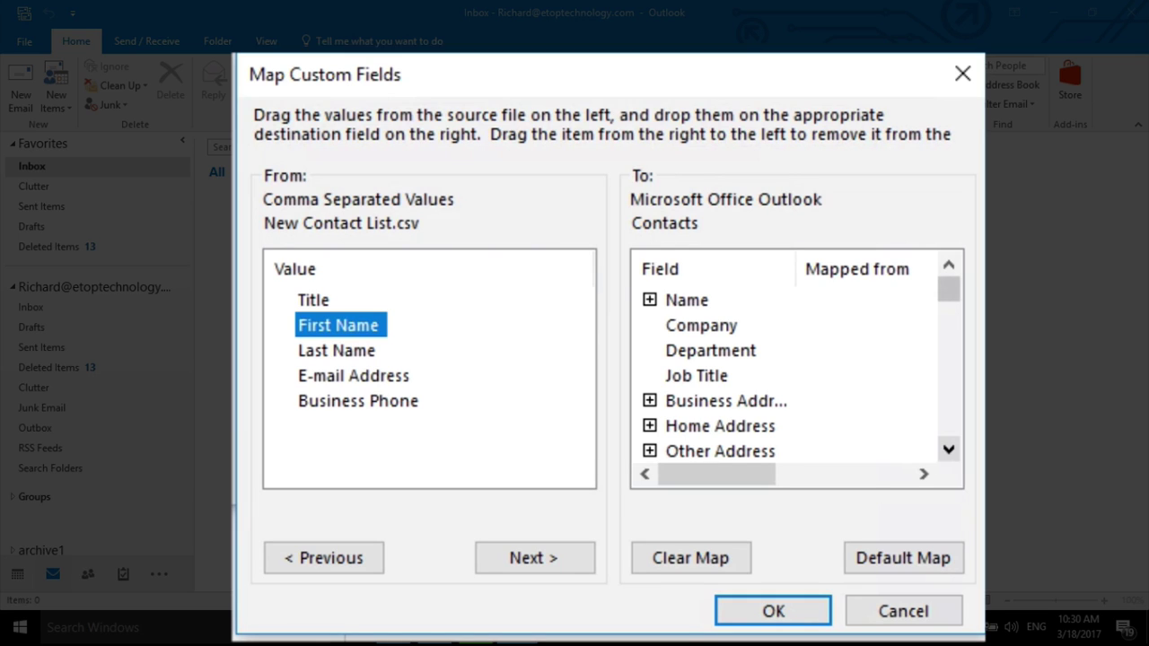
click(649, 299)
drag(337, 325, 705, 350)
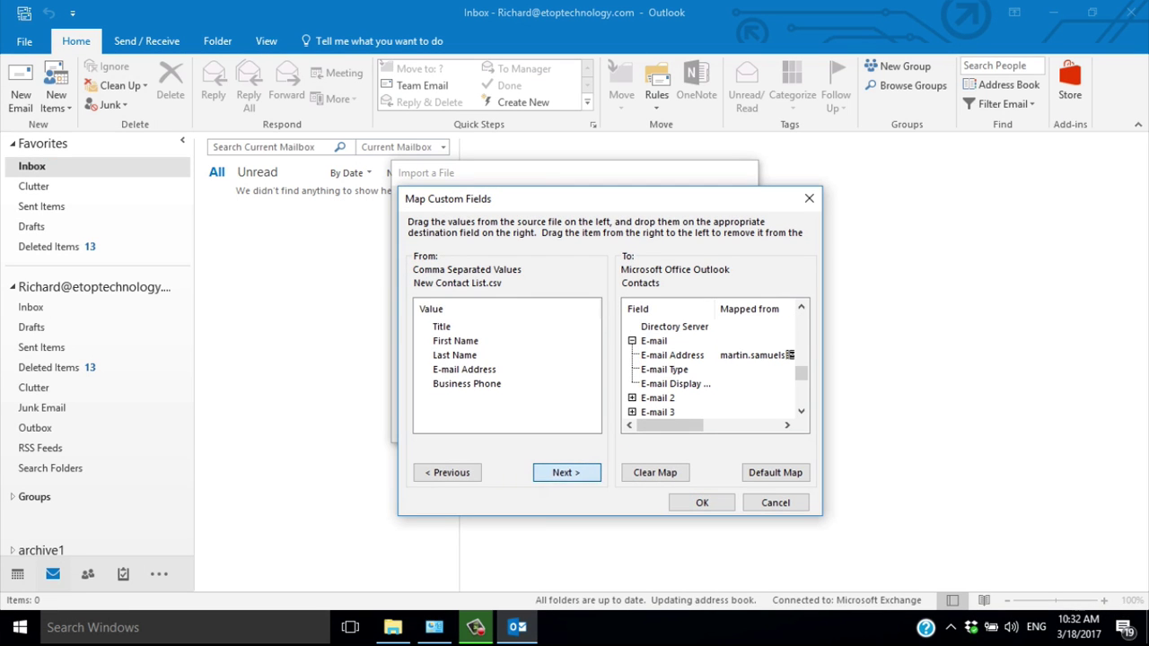
click(566, 472)
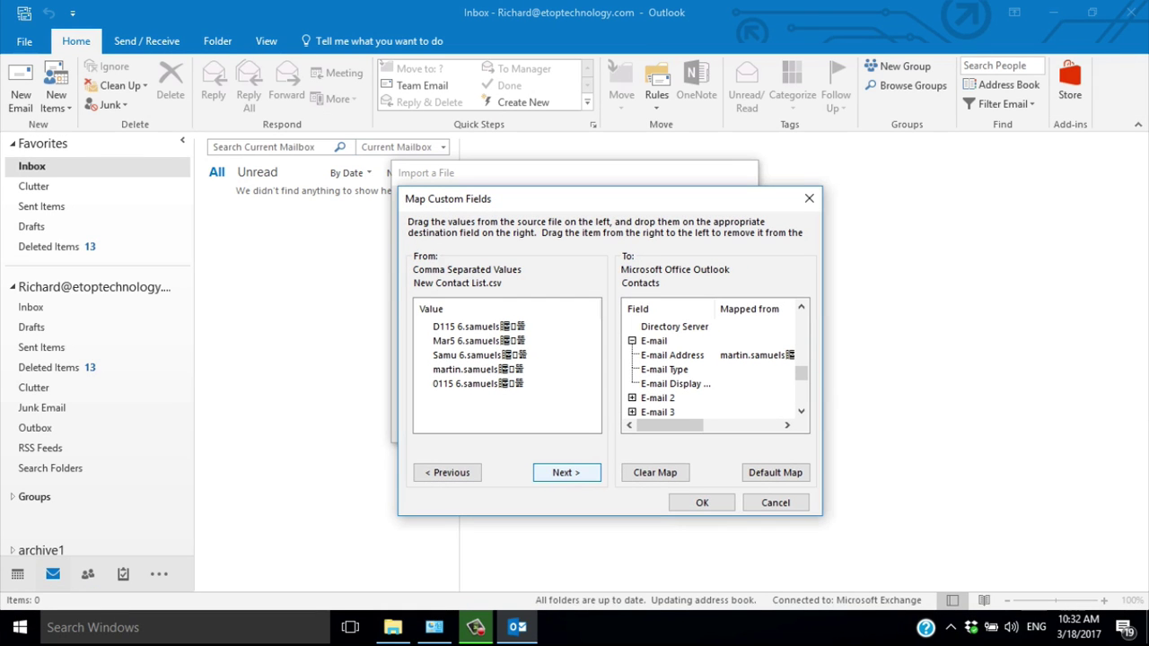
key(Return)
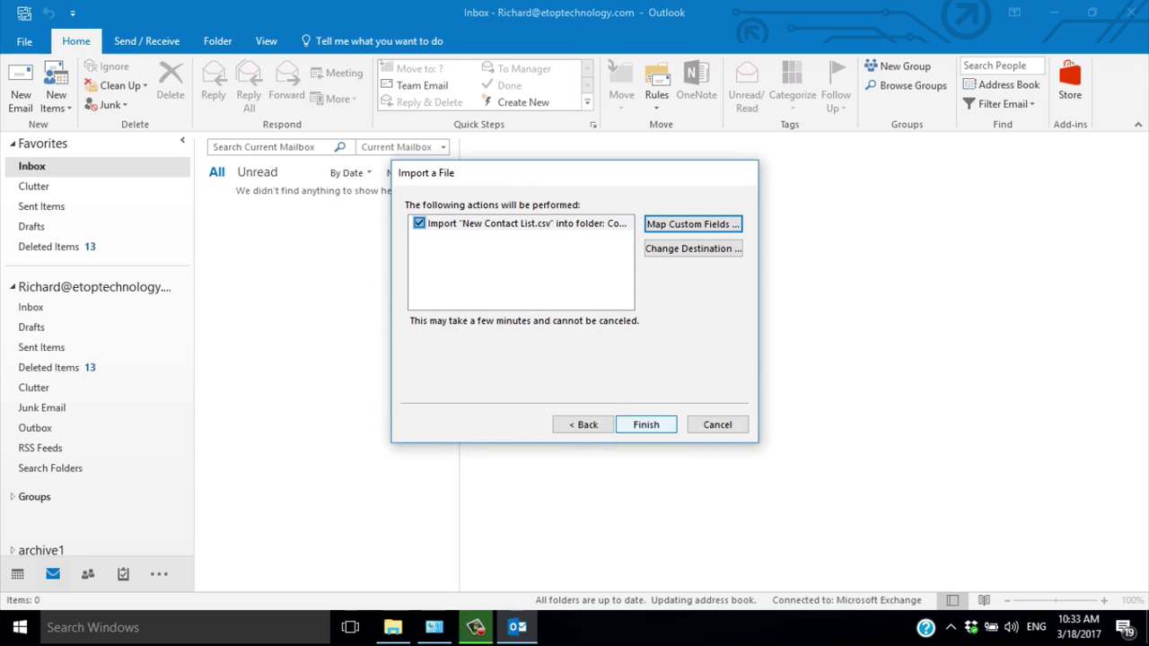
key(Return)
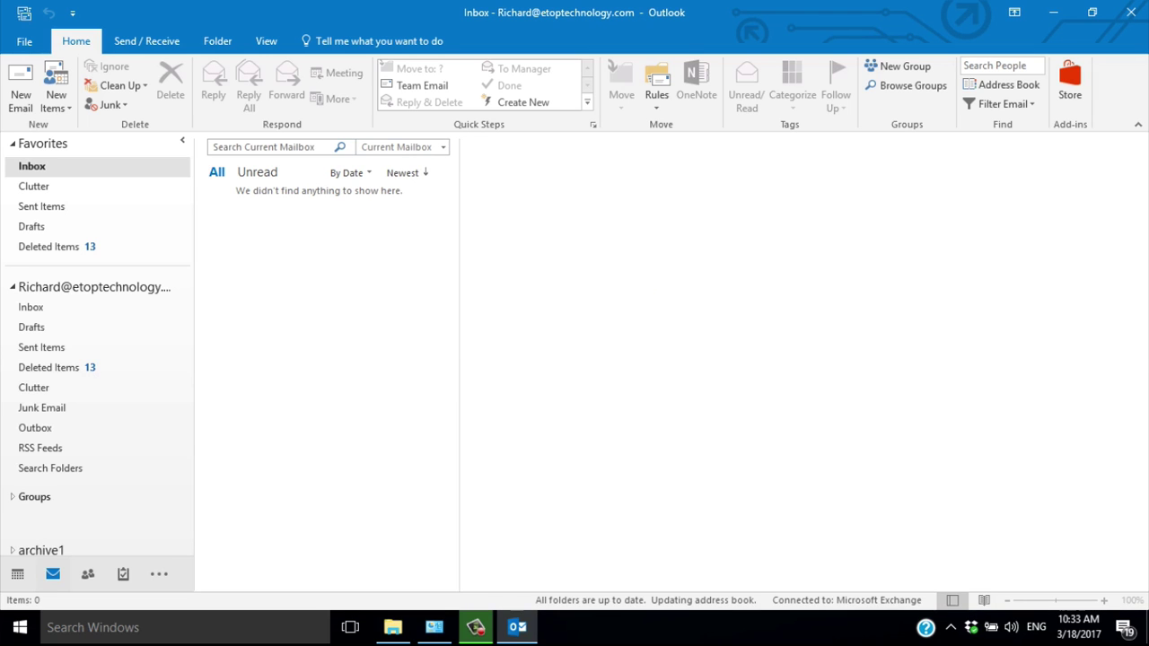
Open the Address Book and switch its list to Contacts.
click(1002, 84)
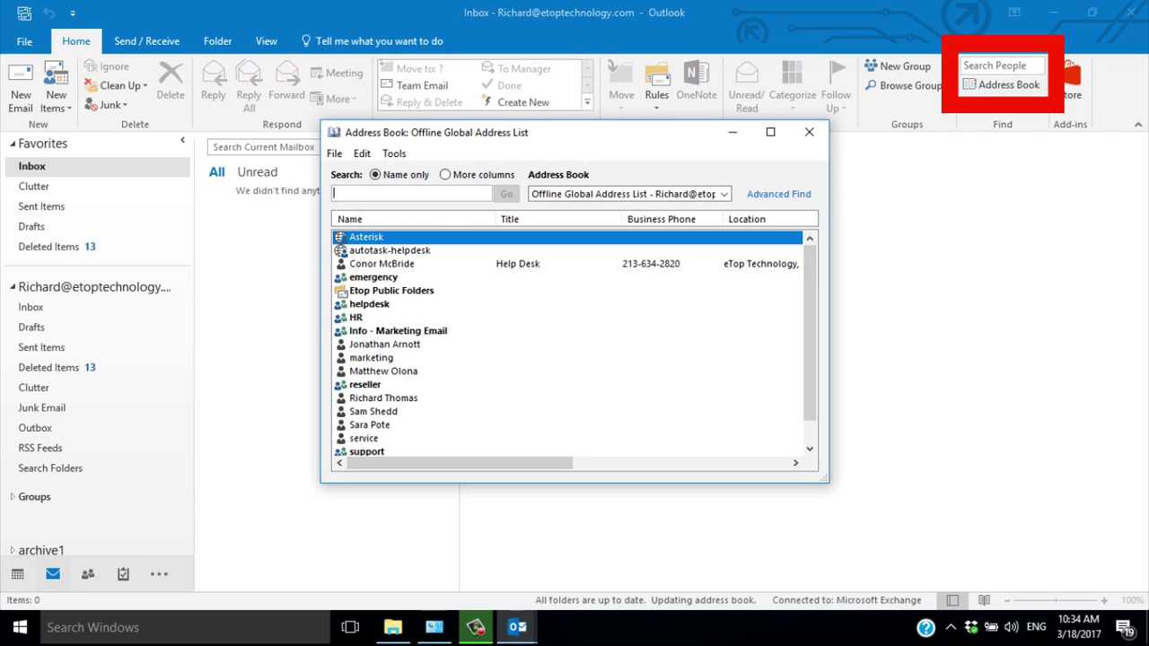
key(Tab)
key(alt+Down)
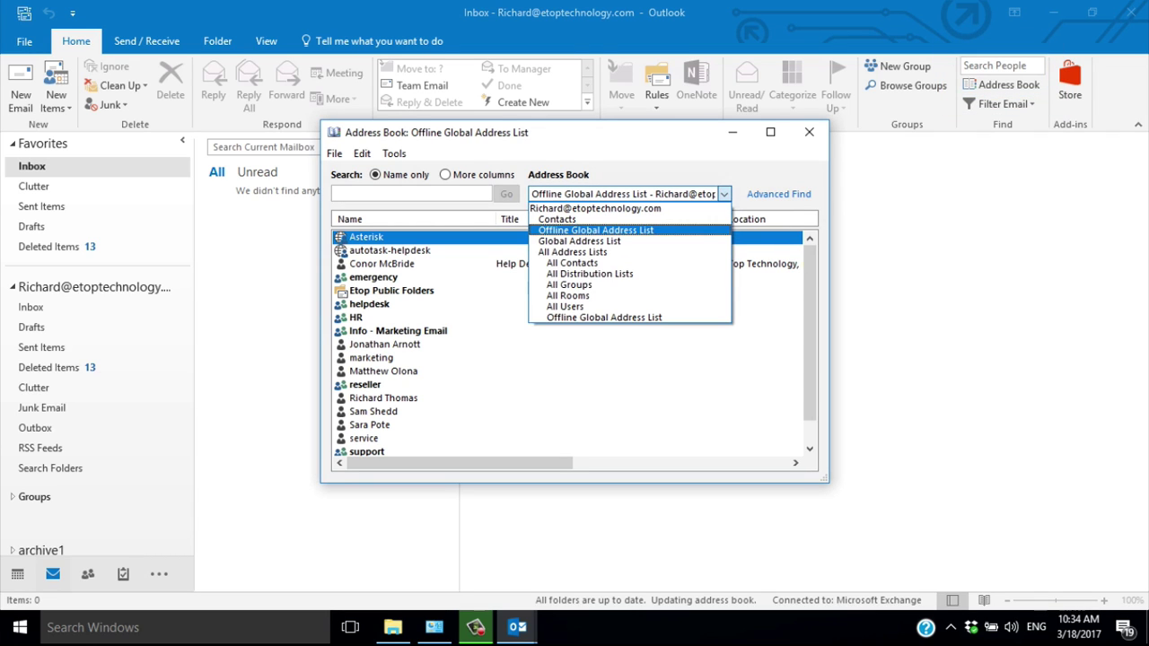
key(Up)
key(Return)
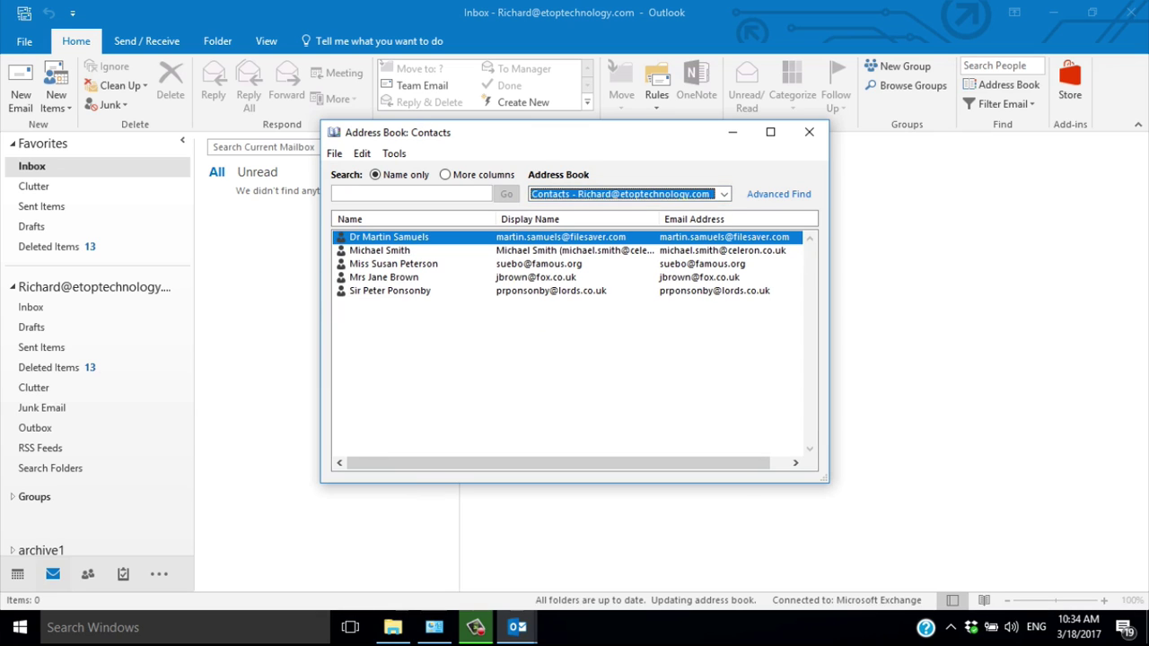